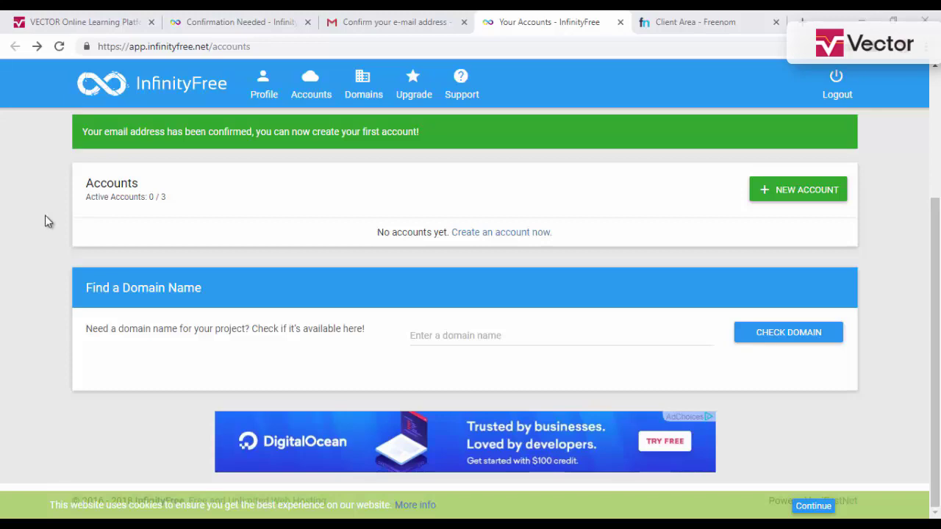
scroll(124, 199, up, 3)
scroll(124, 212, down, 2)
scroll(123, 211, down, 1)
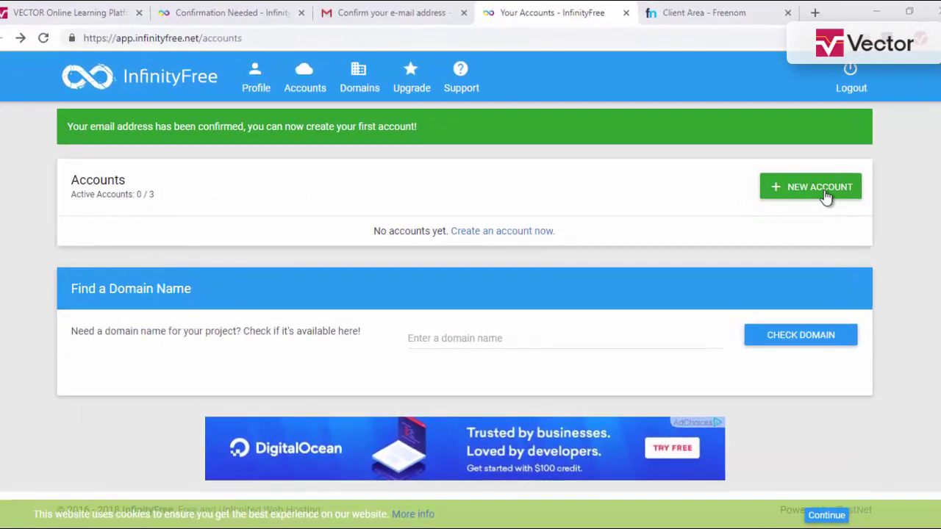
Start a new InfinityFree account and paste vectorwordpress.ml, copied from Freenom, as its own domain.
click(819, 192)
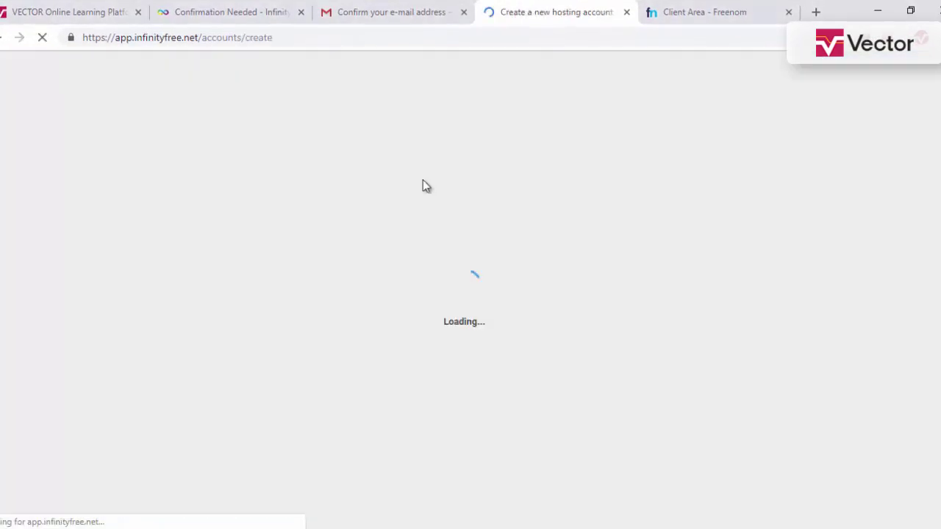
scroll(103, 183, down, 3)
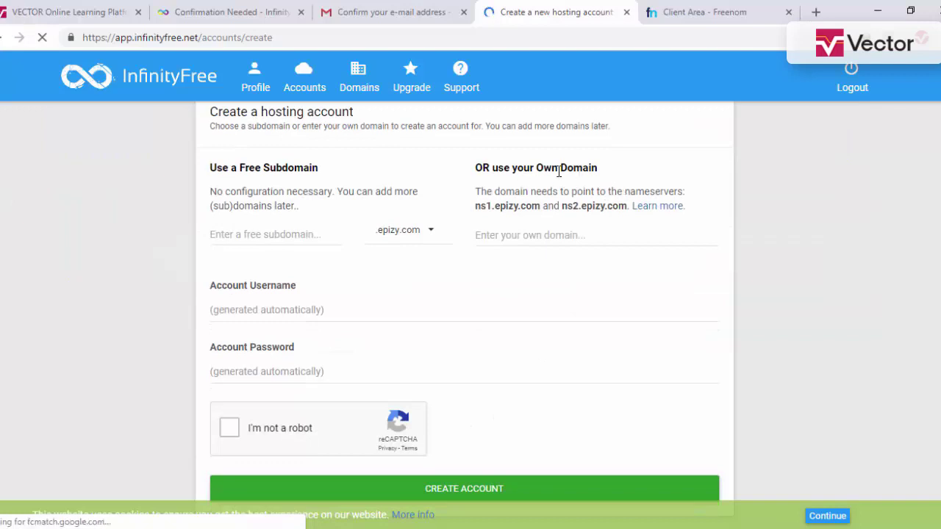
click(516, 234)
click(702, 12)
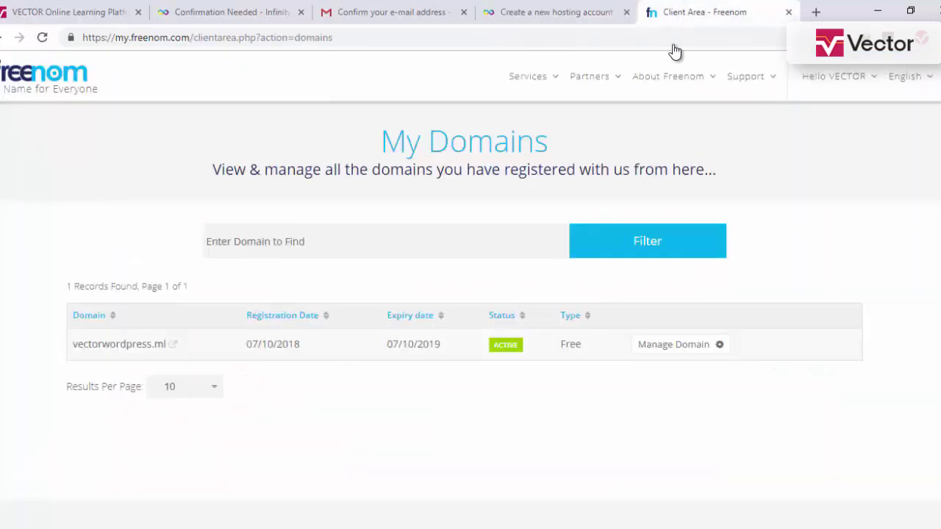
drag(73, 346, 166, 356)
key(ctrl+c)
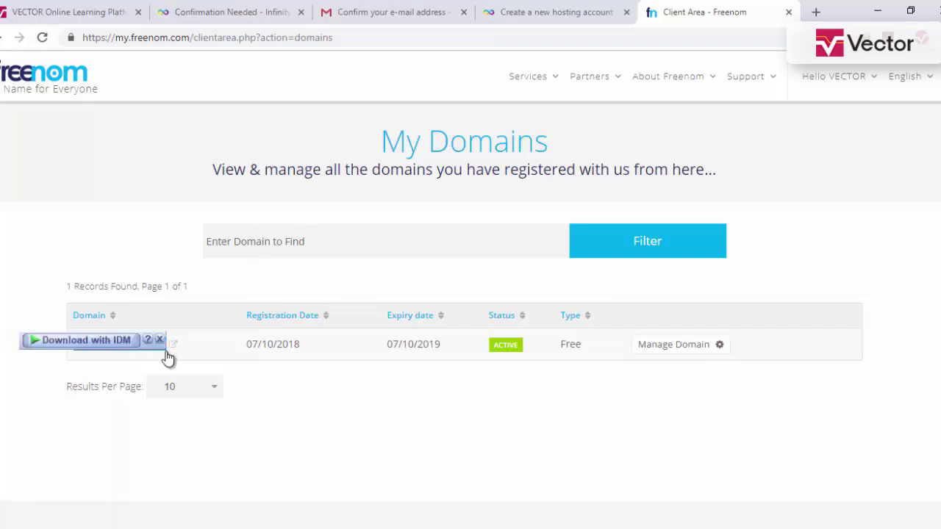
click(556, 12)
key(ctrl+v)
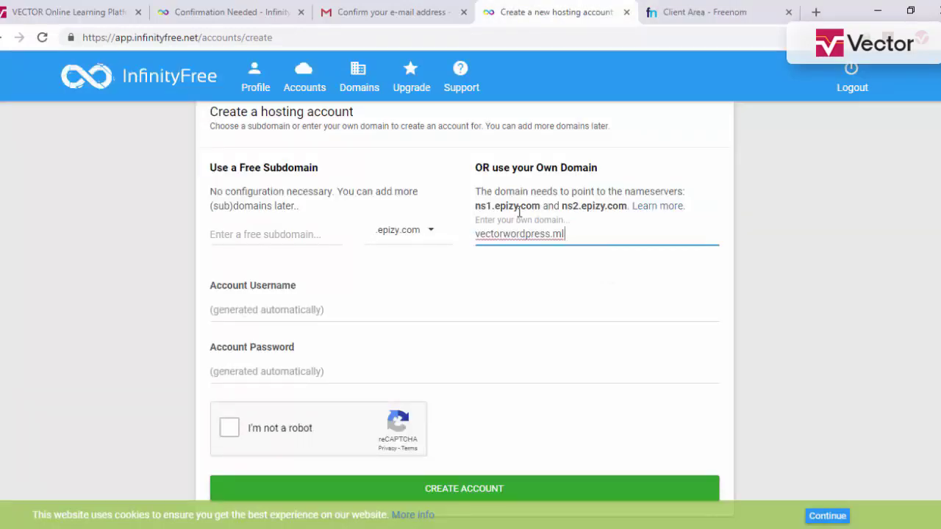
scroll(83, 274, down, 1)
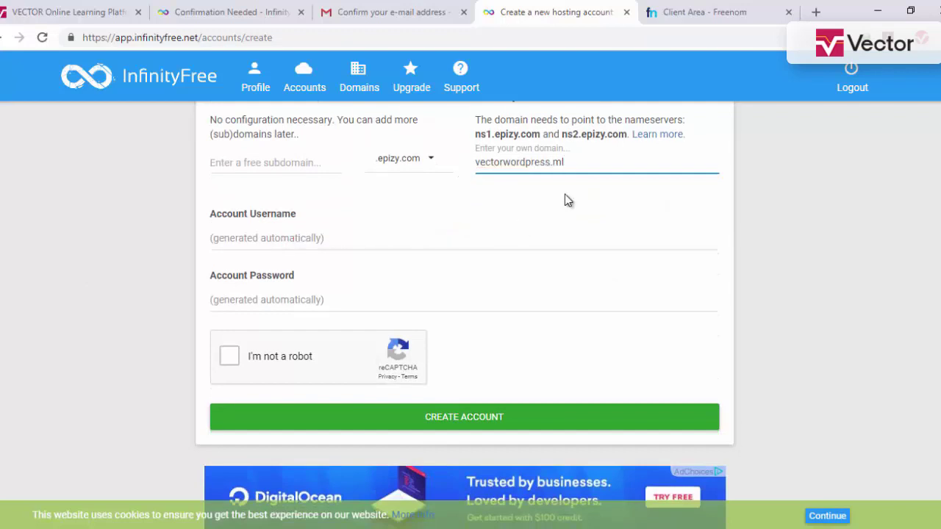
scroll(269, 239, up, 1)
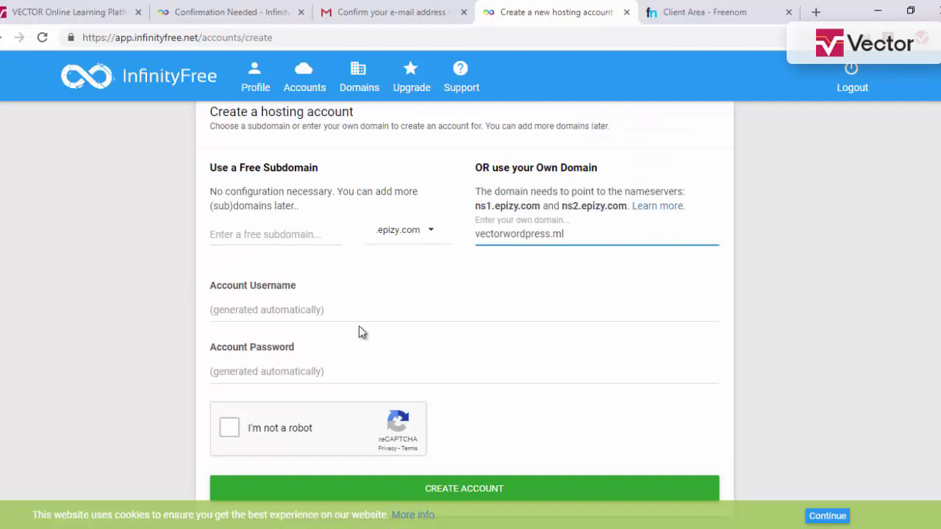
Solve the store-front reCAPTCHA and submit the account, which fails on the epizy nameserver check.
click(228, 427)
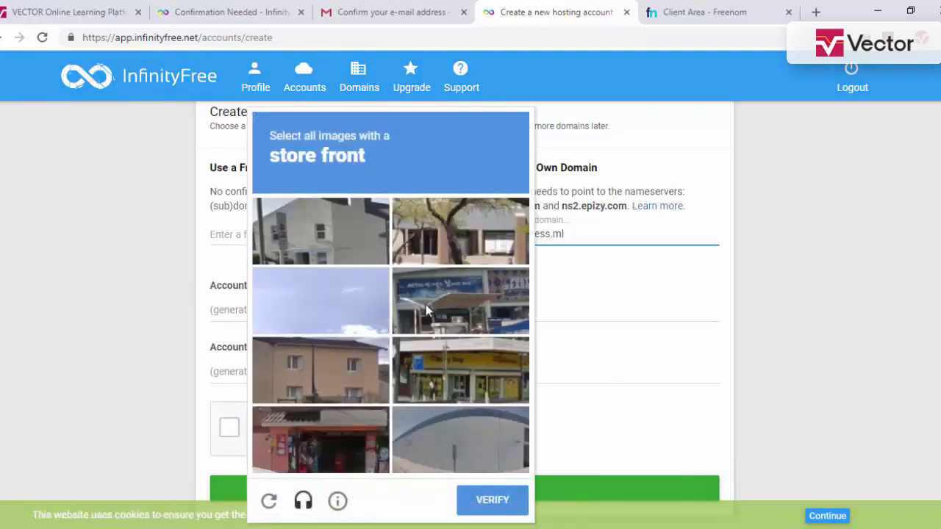
click(461, 302)
click(321, 439)
click(520, 397)
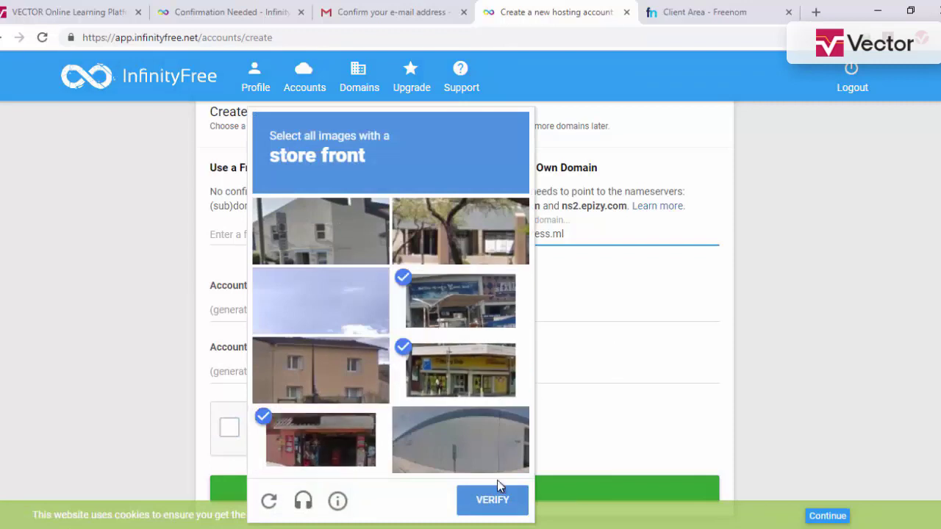
click(492, 500)
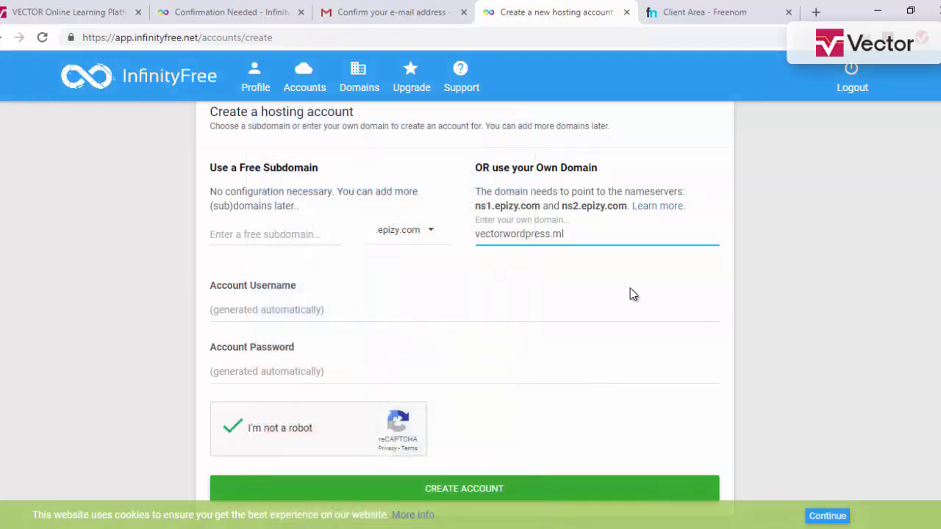
scroll(191, 307, up, 1)
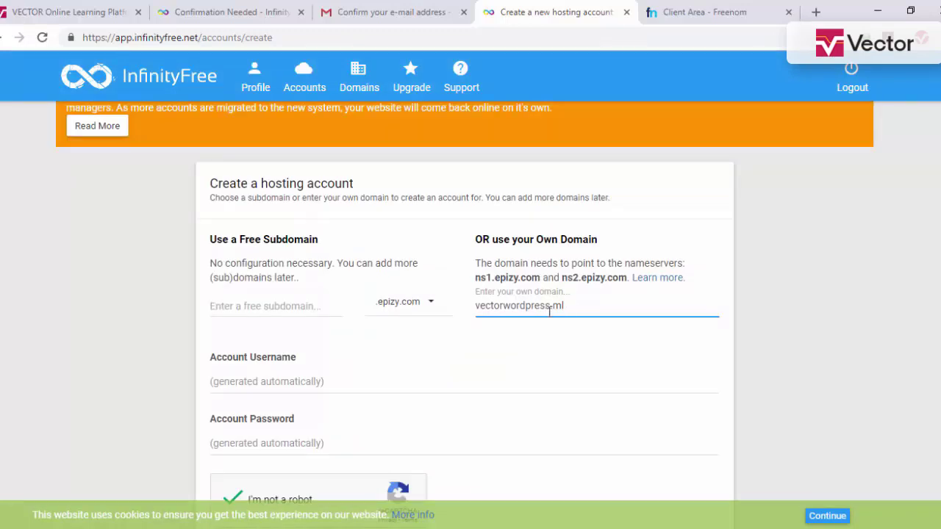
scroll(569, 313, down, 1)
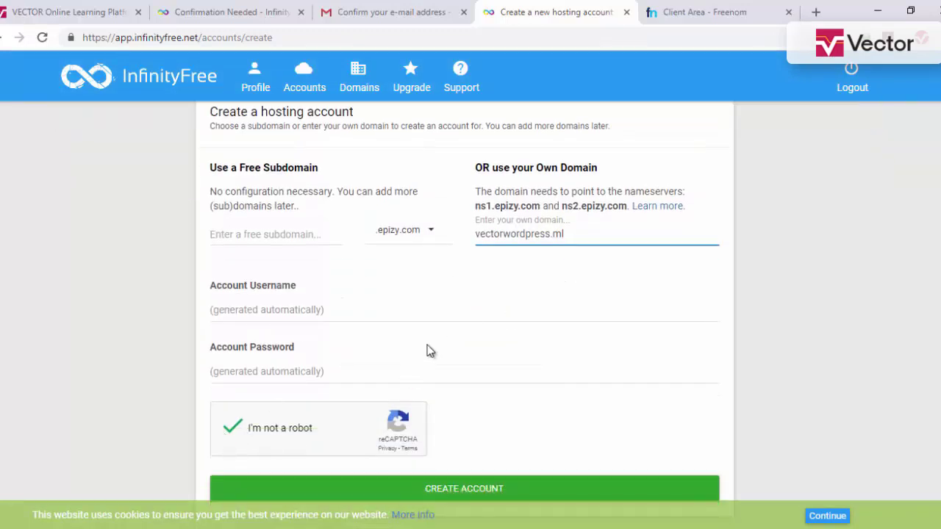
click(539, 491)
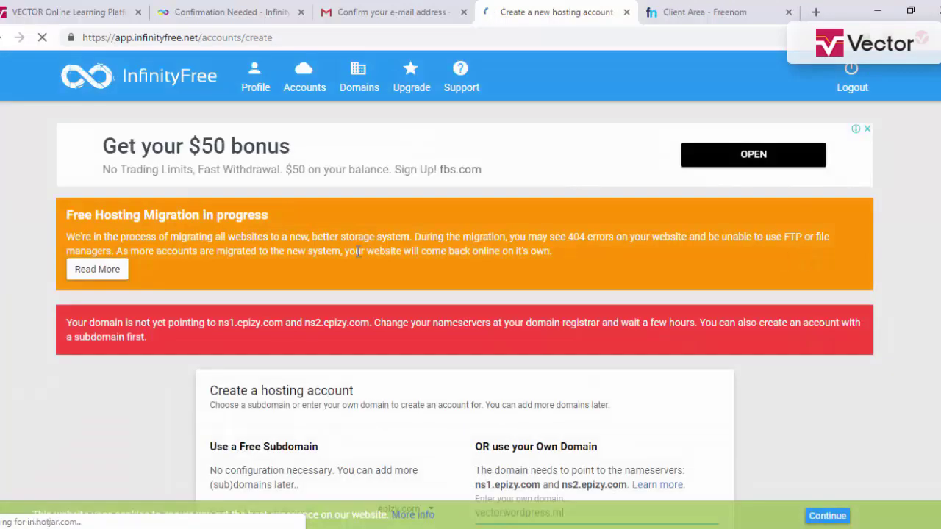
scroll(355, 252, down, 2)
scroll(221, 243, down, 3)
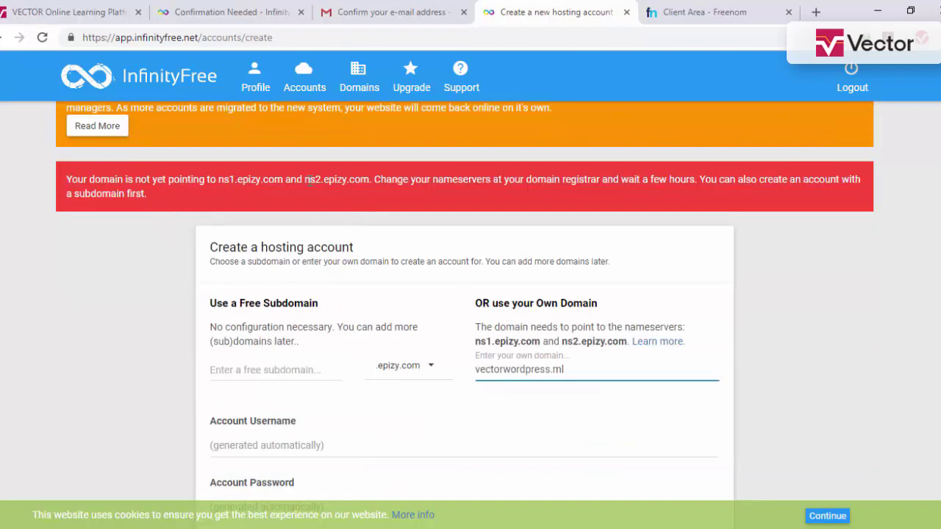
scroll(237, 208, down, 1)
scroll(220, 206, down, 4)
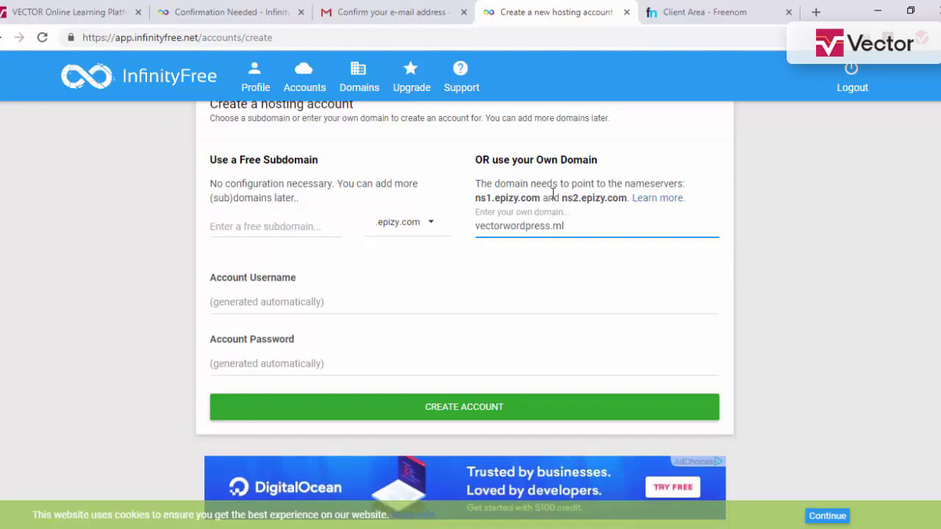
Select ns1.epizy.com, then open vectorwordpress.ml's nameserver settings in Freenom.
click(704, 12)
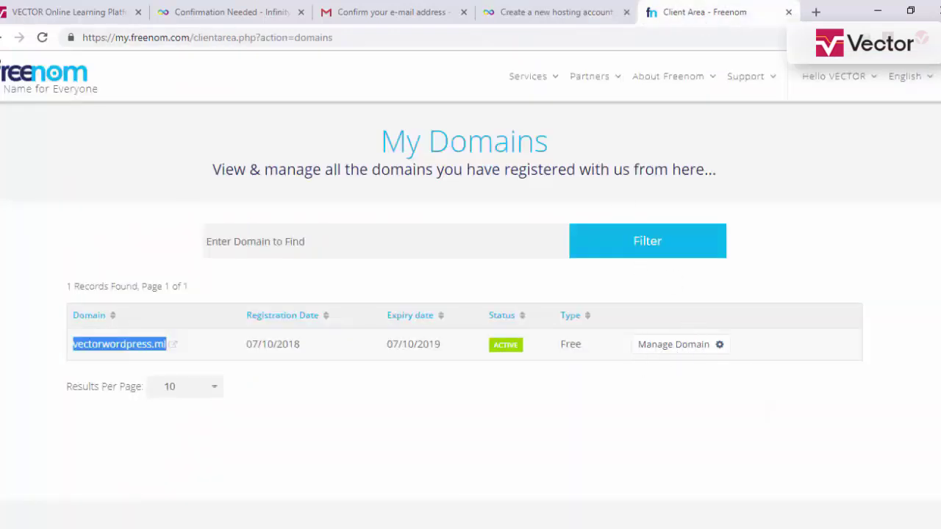
click(550, 12)
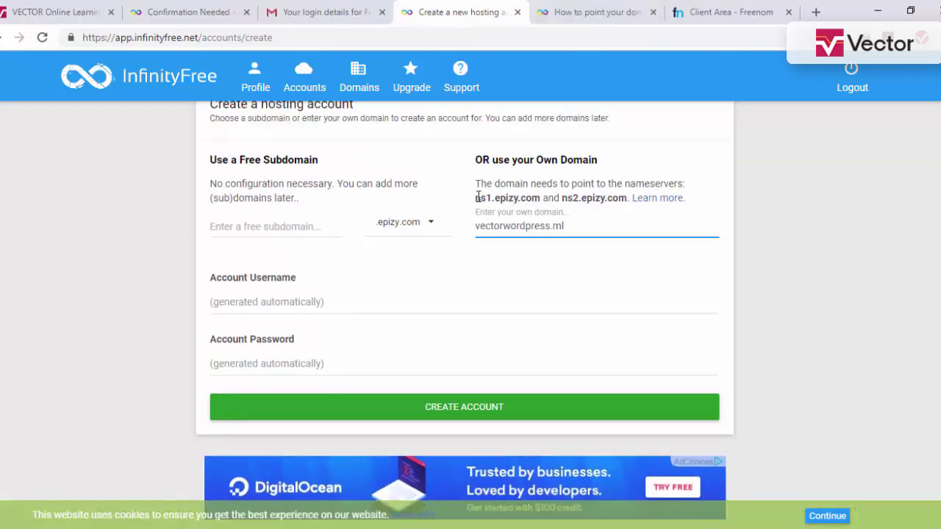
drag(476, 197, 540, 204)
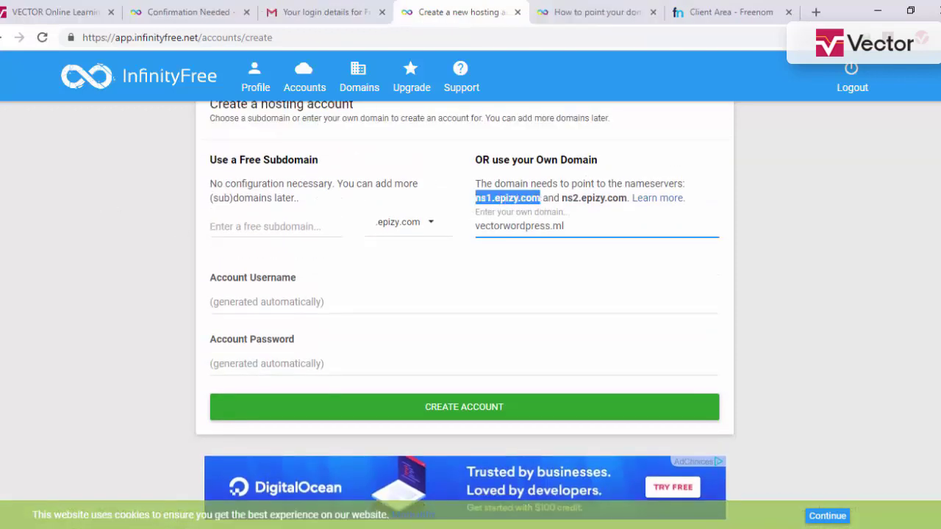
click(691, 12)
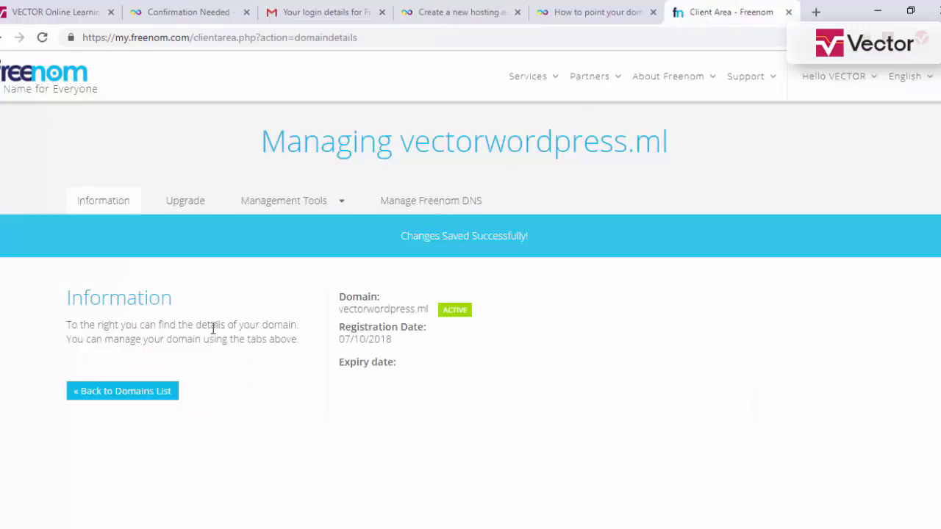
click(301, 200)
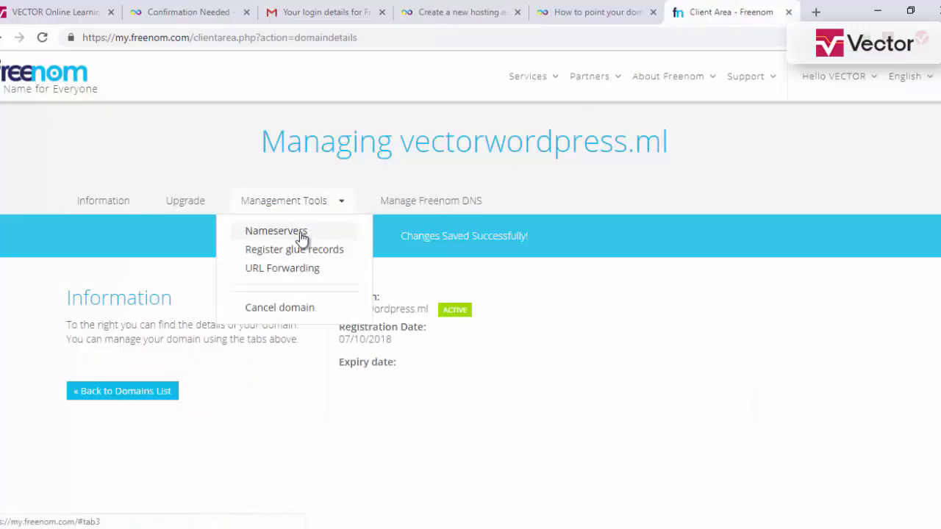
click(303, 232)
scroll(427, 278, down, 3)
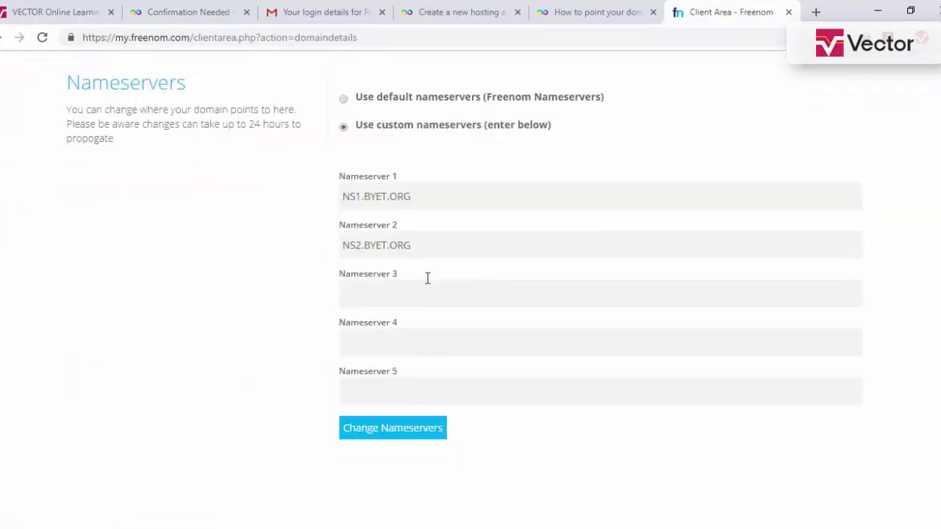
double_click(454, 197)
Copy ns2.epizy.com into Freenom's Nameserver 2 field and save the nameservers.
click(583, 12)
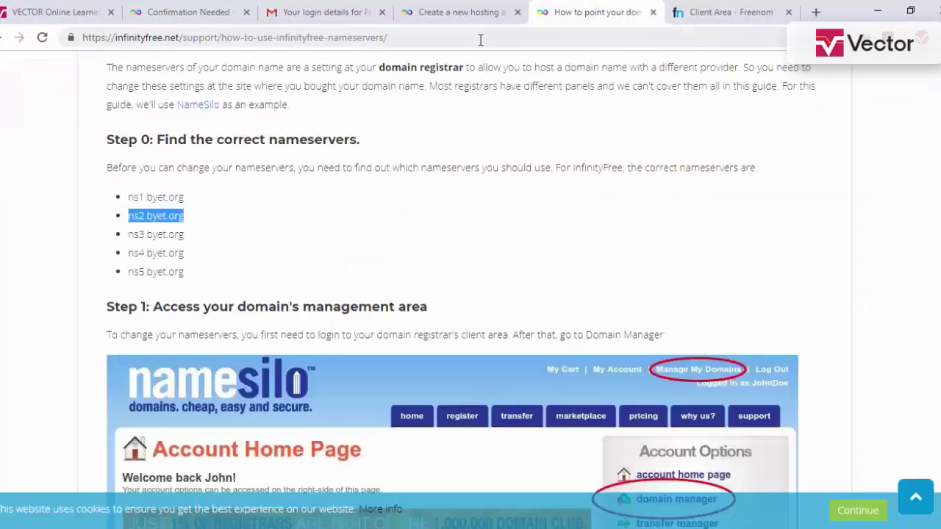
drag(455, 12, 588, 12)
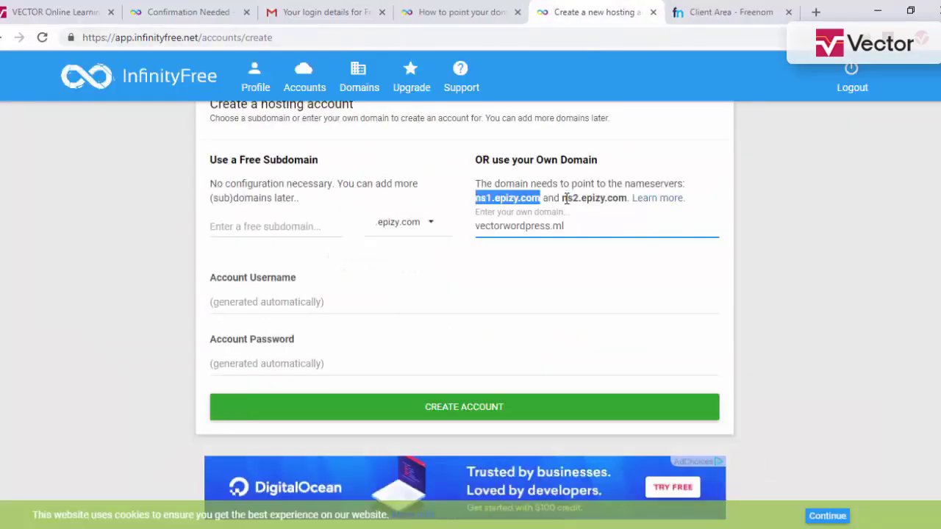
drag(564, 199, 622, 200)
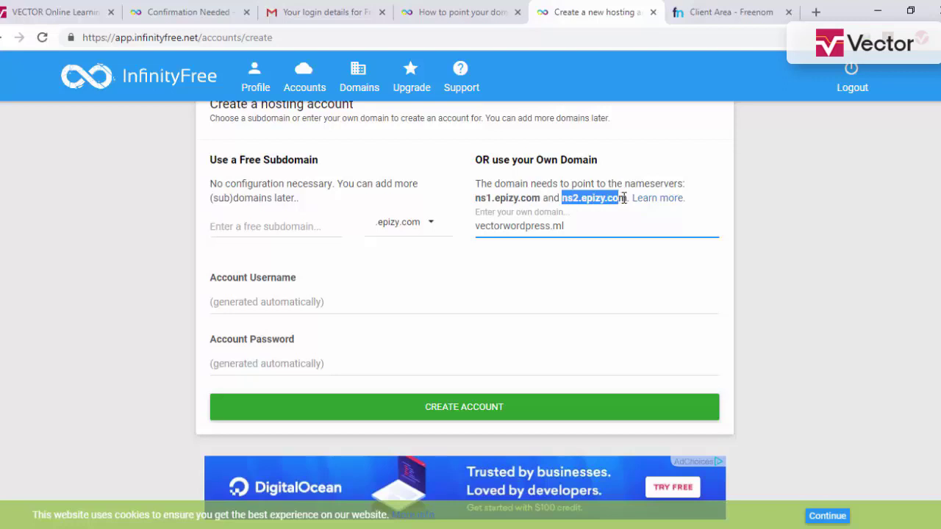
key(ctrl+c)
click(728, 12)
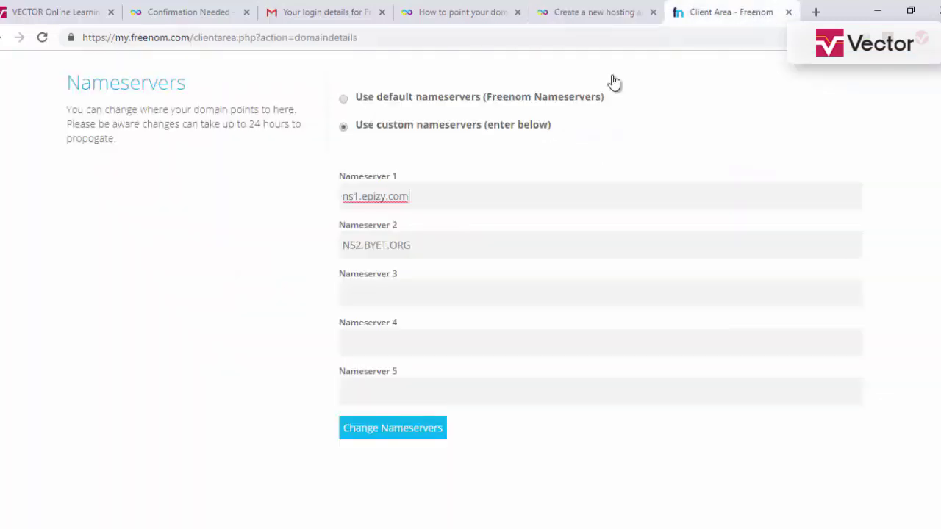
double_click(397, 245)
key(ctrl+v)
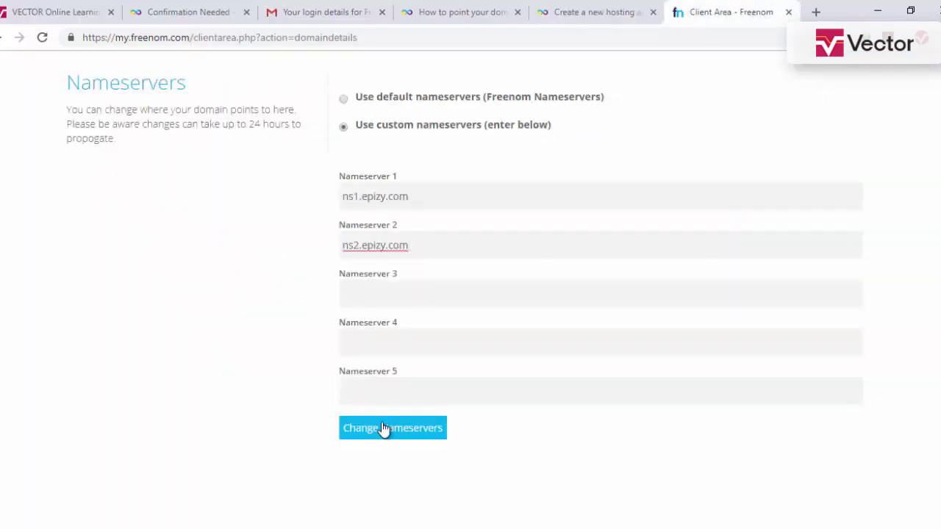
click(382, 430)
Return to InfinityFree's account creation form for vectorwordpress.ml.
click(592, 12)
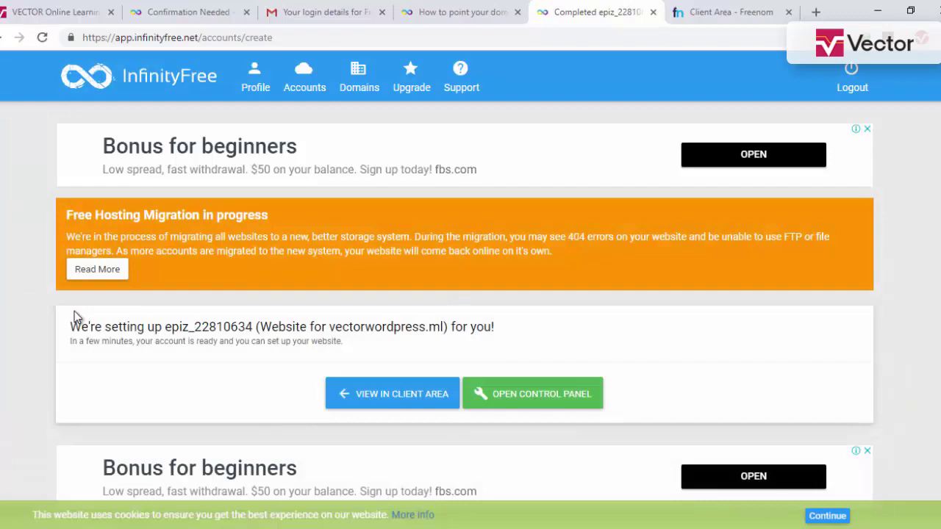
scroll(6, 315, down, 1)
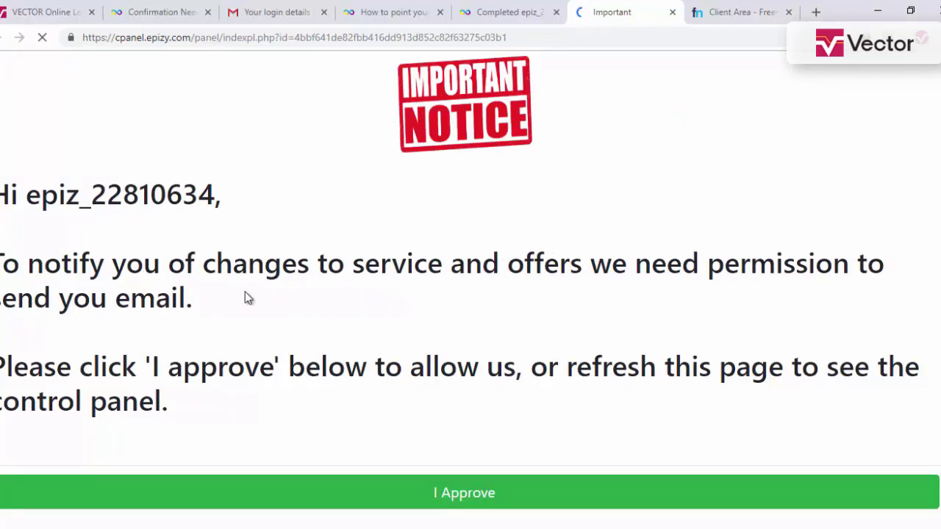
click(485, 497)
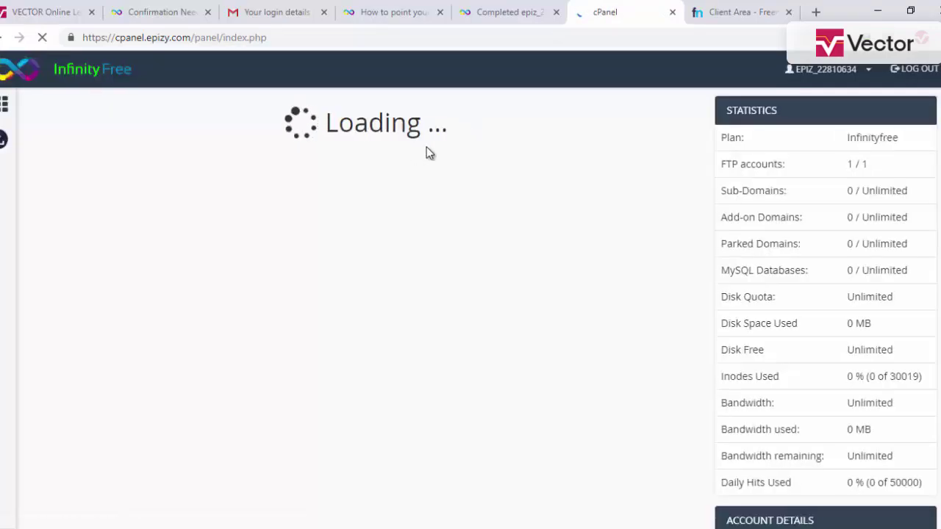
scroll(430, 152, down, 3)
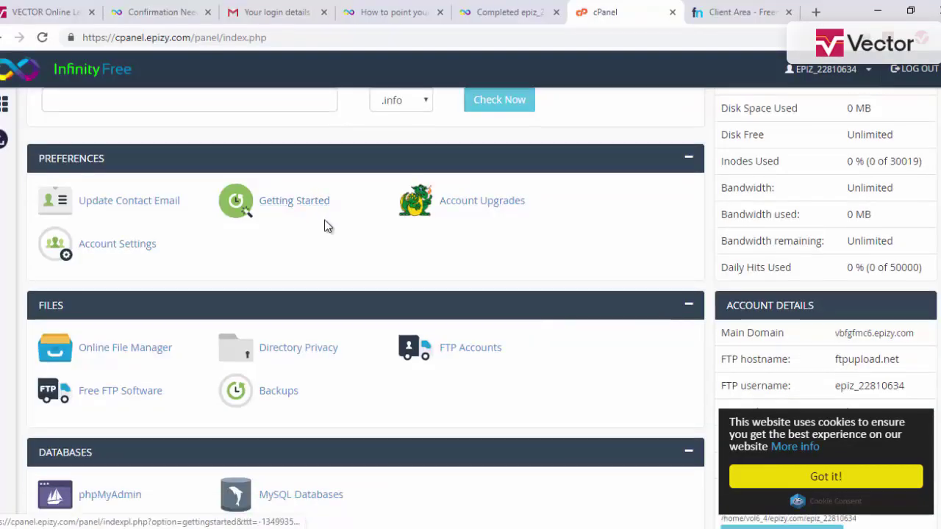
scroll(328, 225, down, 3)
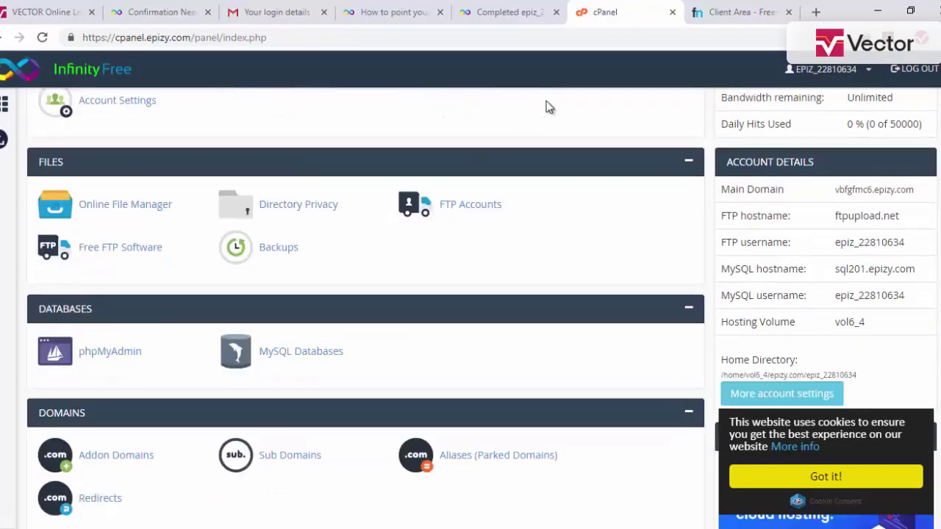
Open vectorwordpress.ml from Freenom's services page in a new tab, which fails to resolve.
click(735, 12)
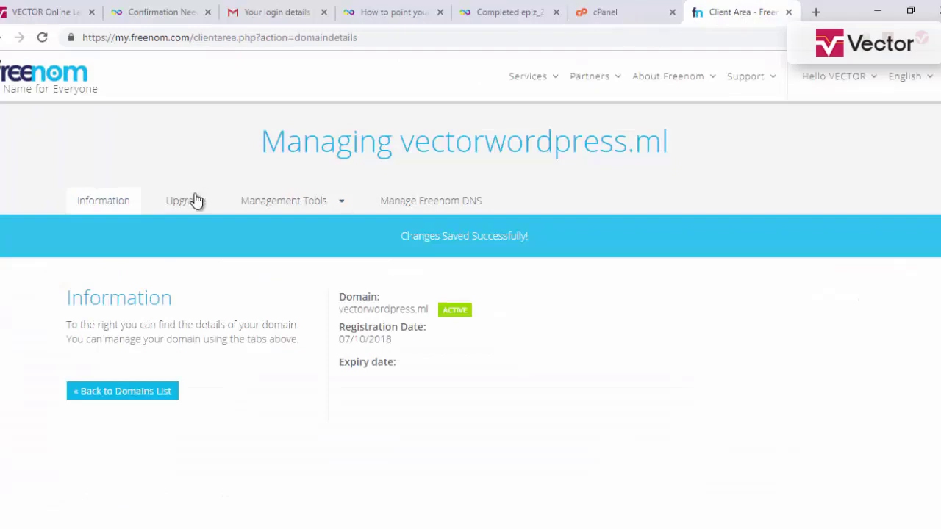
click(529, 76)
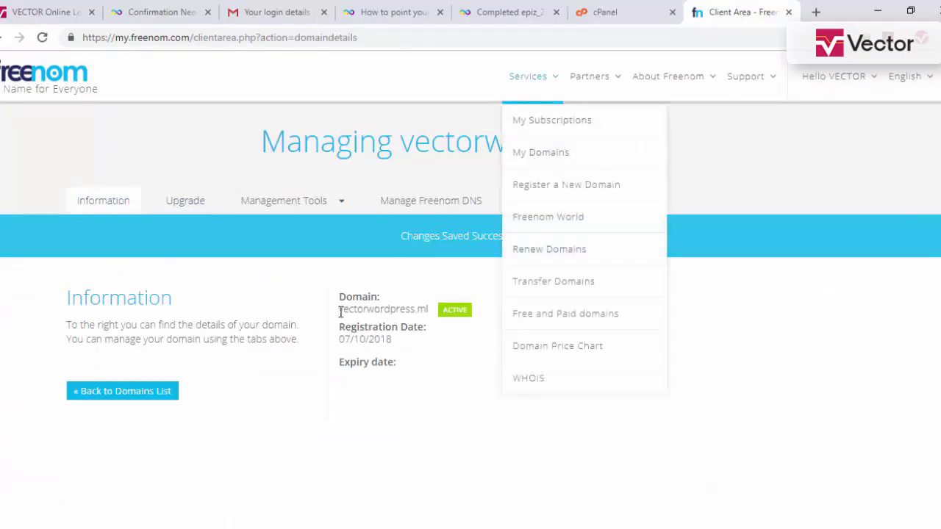
drag(340, 309, 432, 308)
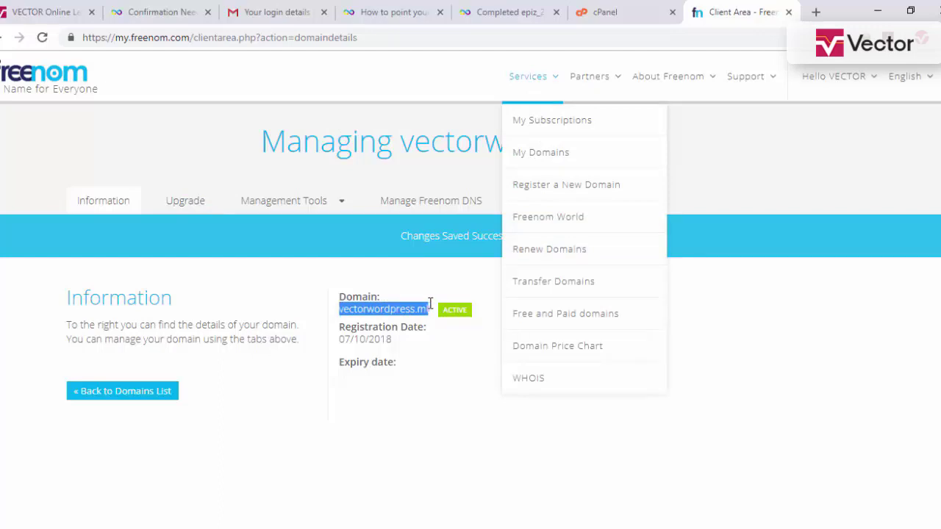
right_click(408, 310)
click(452, 340)
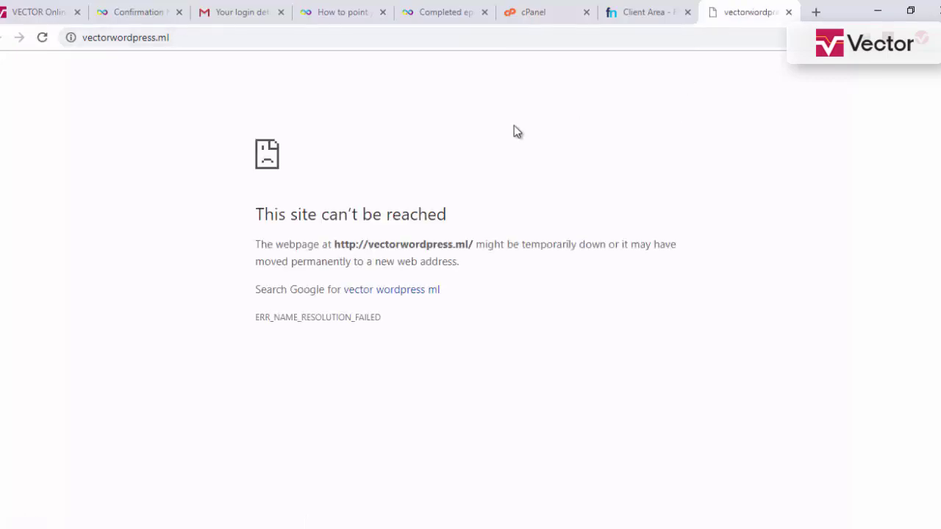
Open vectorwordpress.ml's nameserver settings from Freenom's management tools.
drag(287, 213, 449, 213)
click(485, 212)
click(644, 12)
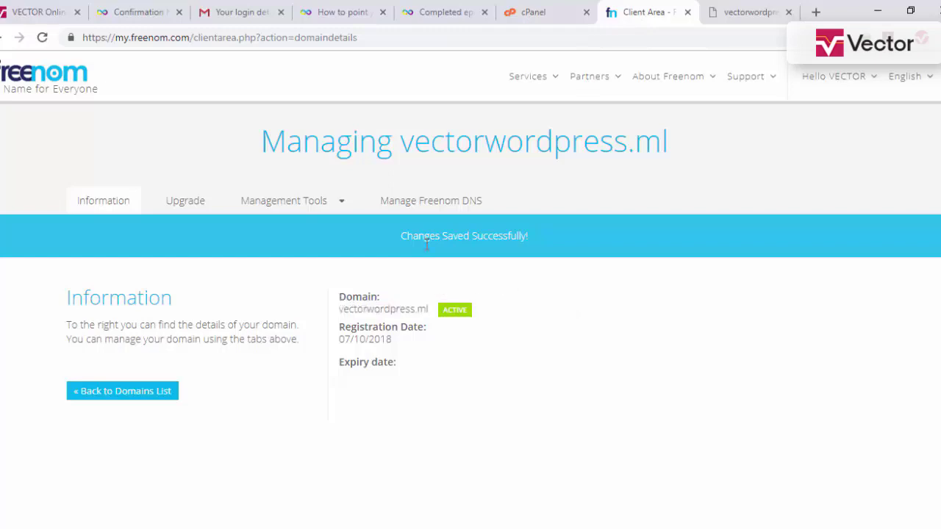
click(323, 201)
click(309, 234)
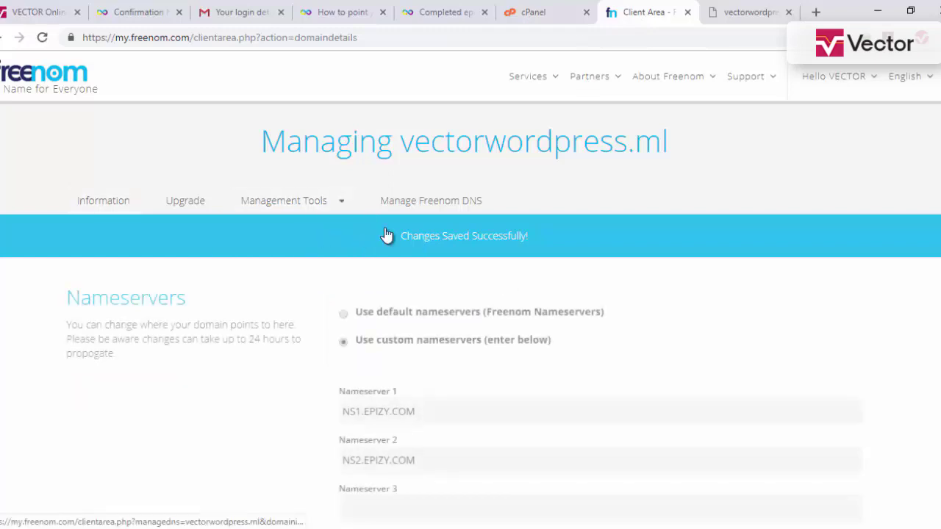
scroll(383, 328, down, 2)
Select the existing NS1/NS2.EPIZY.COM nameserver entries in Freenom.
drag(415, 267, 259, 275)
click(244, 276)
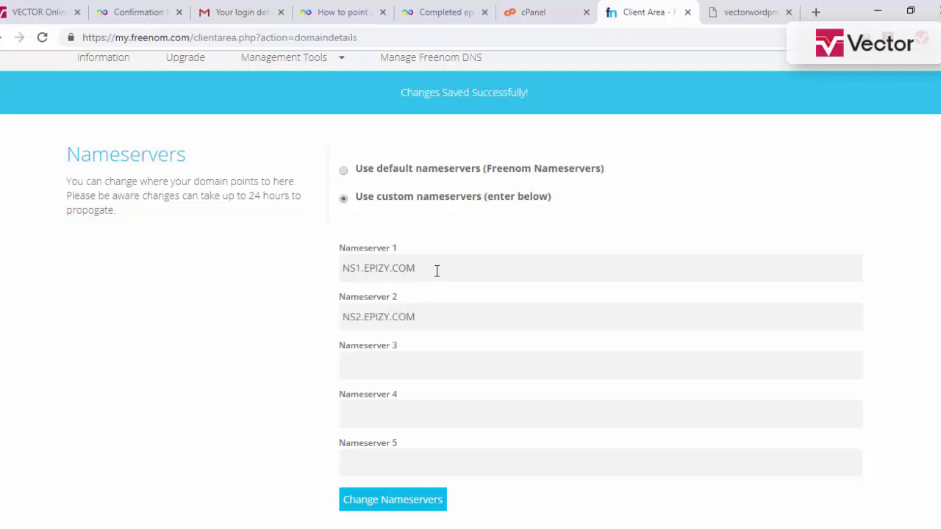
double_click(435, 269)
click(497, 318)
drag(441, 316, 277, 284)
click(230, 286)
Paste ns1.byet.org from InfinityFree's guide into both nameserver fields and save the byet.org nameservers.
click(343, 12)
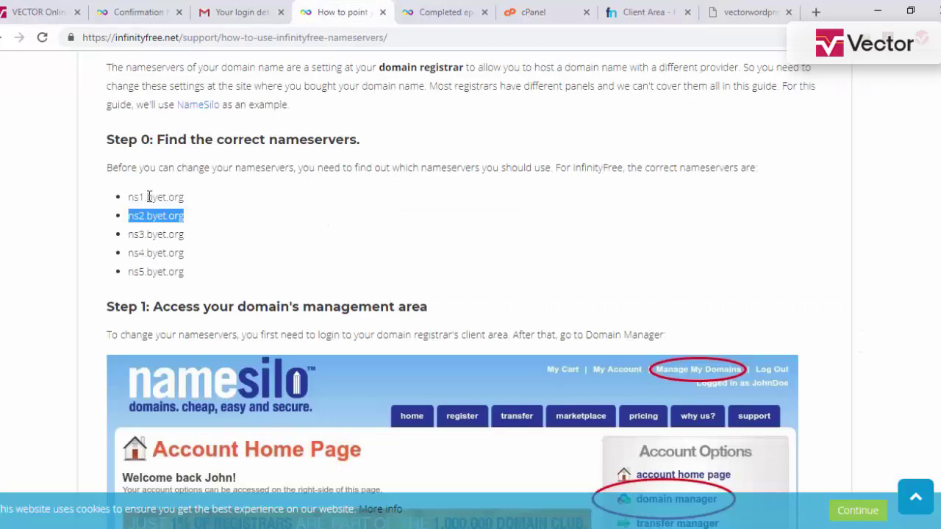
drag(128, 197, 183, 199)
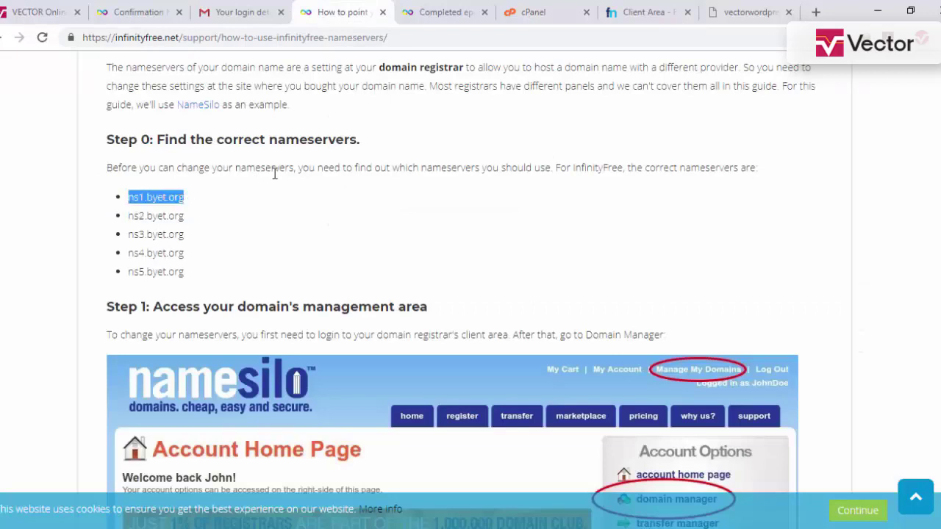
right_click(158, 197)
click(190, 189)
click(640, 11)
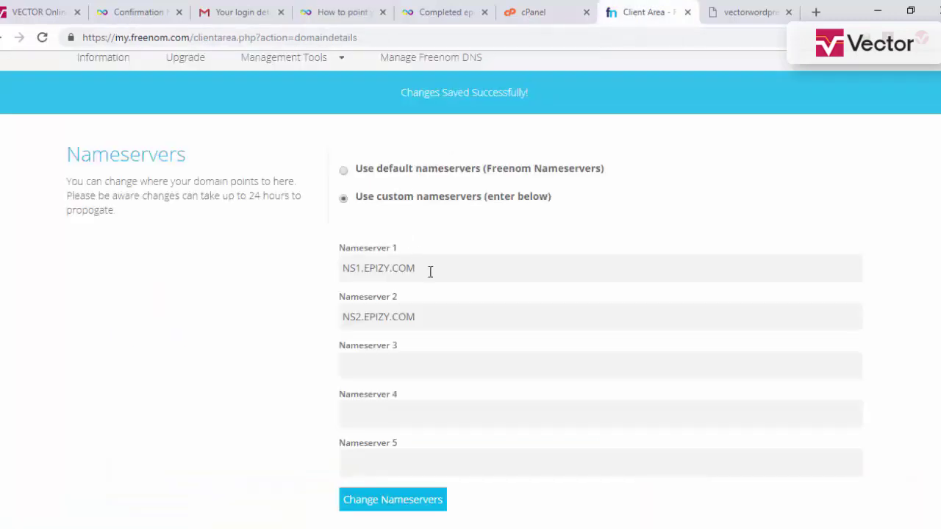
drag(430, 269, 340, 268)
key(ctrl+v)
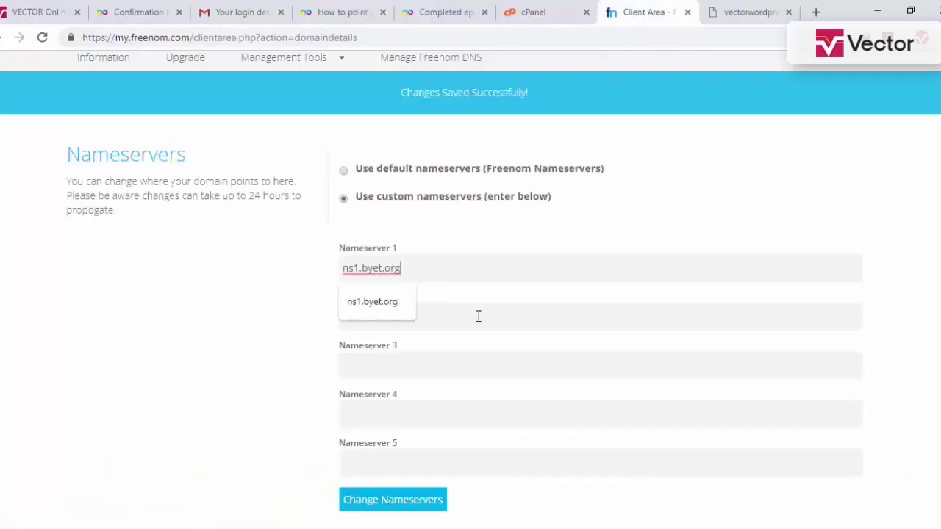
mouse_move(430, 316)
mouse_down()
mouse_move(339, 317)
mouse_move(354, 316)
mouse_up()
key(ctrl+v)
text(2)
click(406, 503)
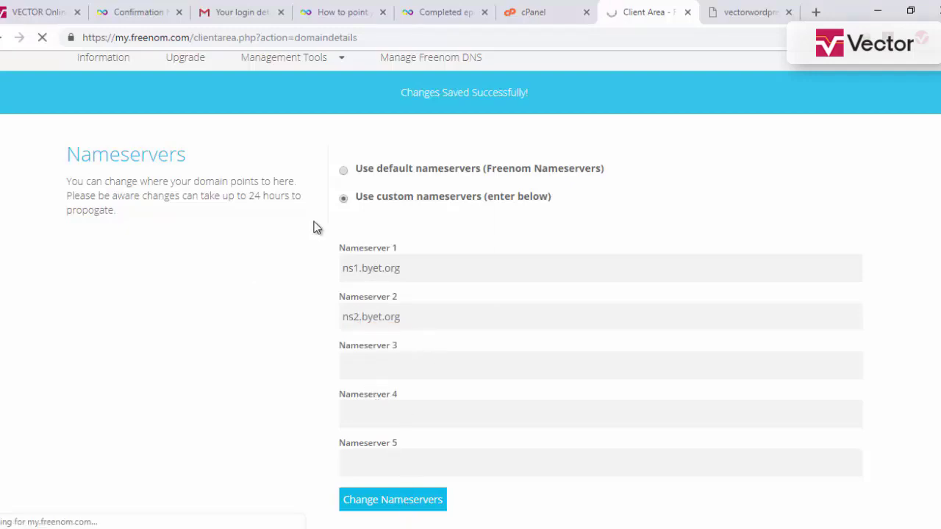